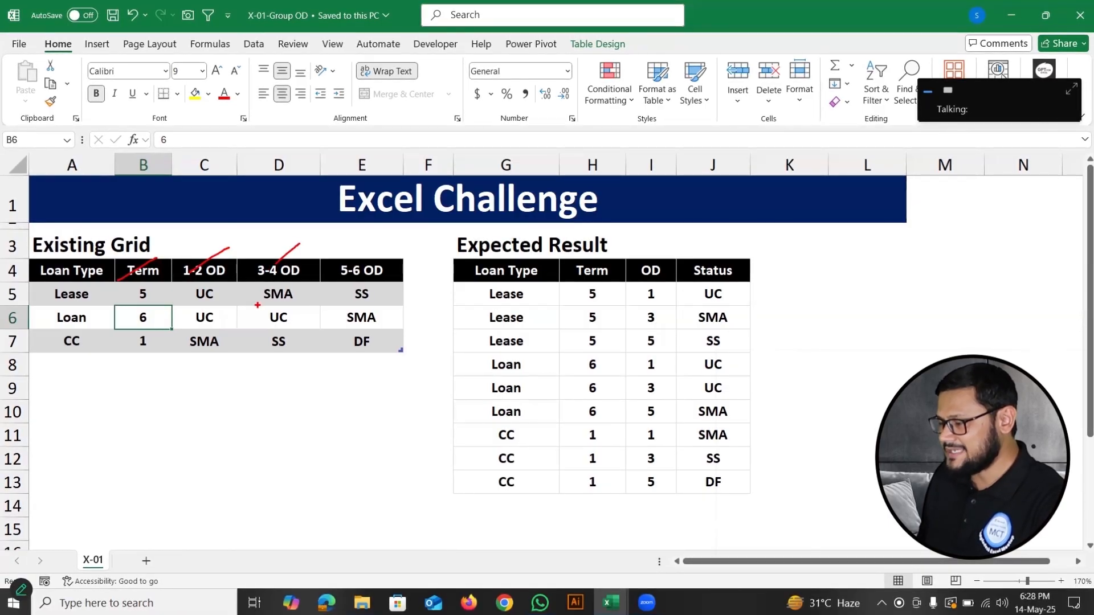
# - Annotate the grid's OD headers, the Loan row, and the Lease UC and SMA statuses with the pen
pyautogui.moveTo(228, 279)
pyautogui.mouseDown()
pyautogui.moveTo(244, 263)
pyautogui.moveTo(295, 261)
pyautogui.mouseUp()
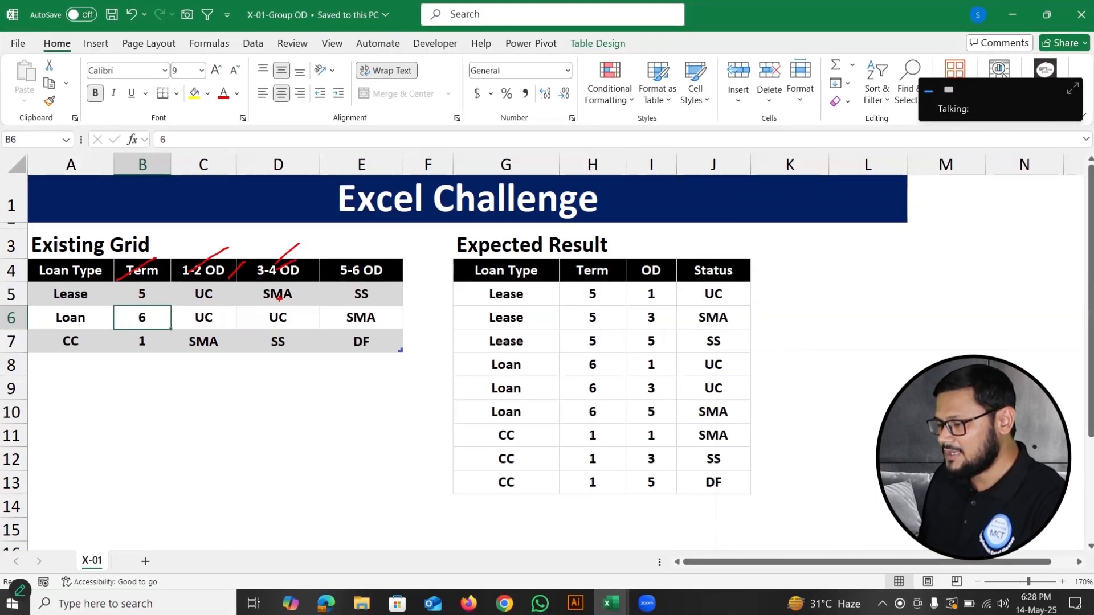
pyautogui.moveTo(272, 308)
pyautogui.mouseDown()
pyautogui.moveTo(283, 310)
pyautogui.moveTo(269, 335)
pyautogui.moveTo(294, 313)
pyautogui.mouseUp()
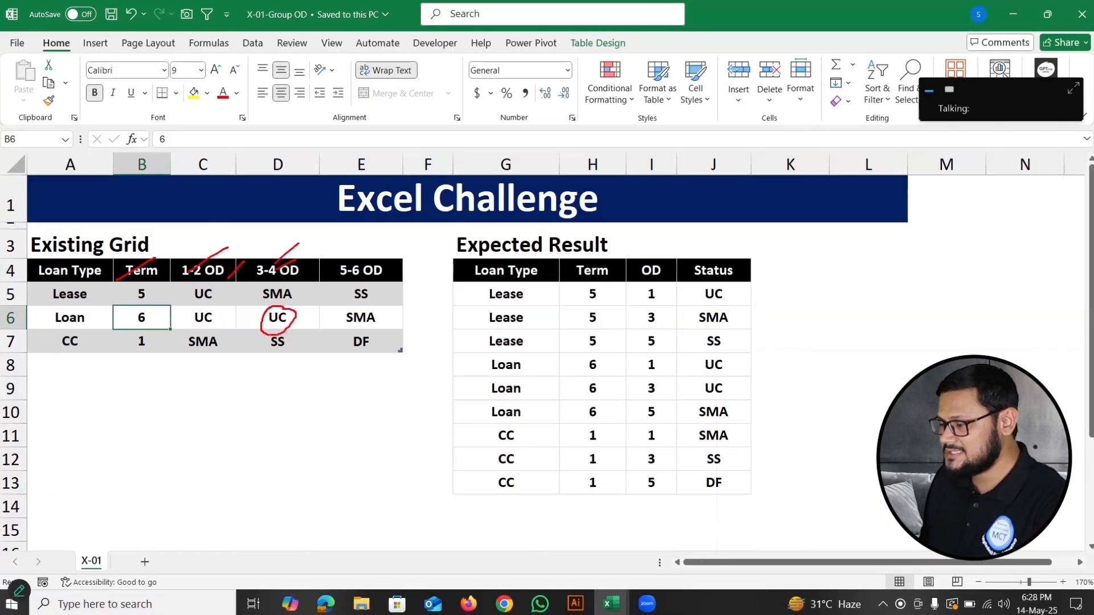
pyautogui.moveTo(256, 282); pyautogui.dragTo(291, 281)
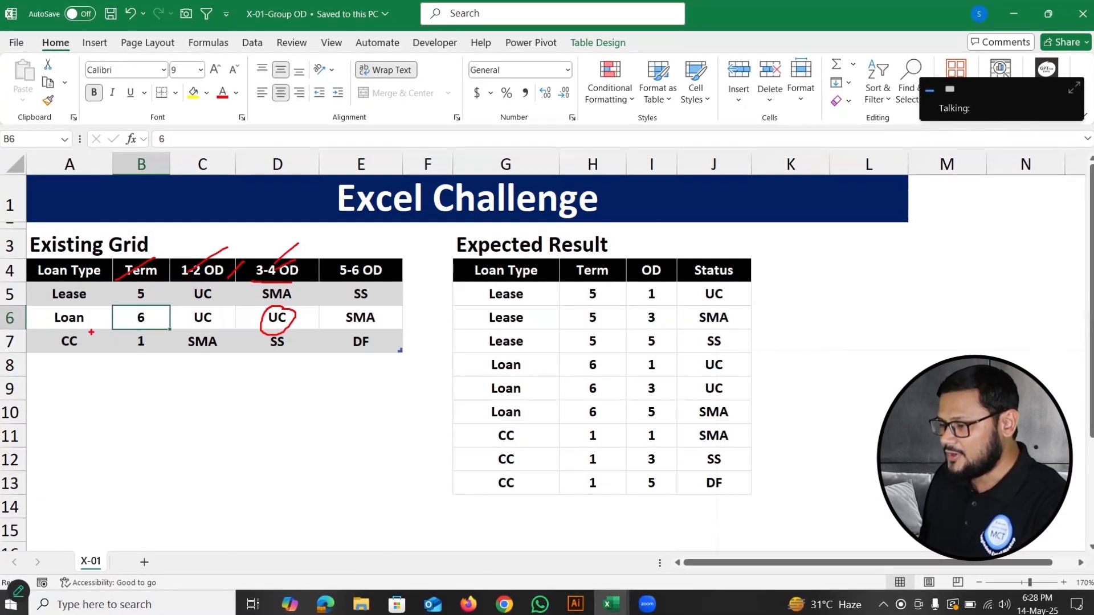
pyautogui.moveTo(78, 327)
pyautogui.mouseDown()
pyautogui.moveTo(94, 308)
pyautogui.moveTo(148, 307)
pyautogui.mouseUp()
pyautogui.press('e')
pyautogui.moveTo(203, 308)
pyautogui.mouseDown()
pyautogui.moveTo(238, 286)
pyautogui.moveTo(366, 285)
pyautogui.mouseUp()
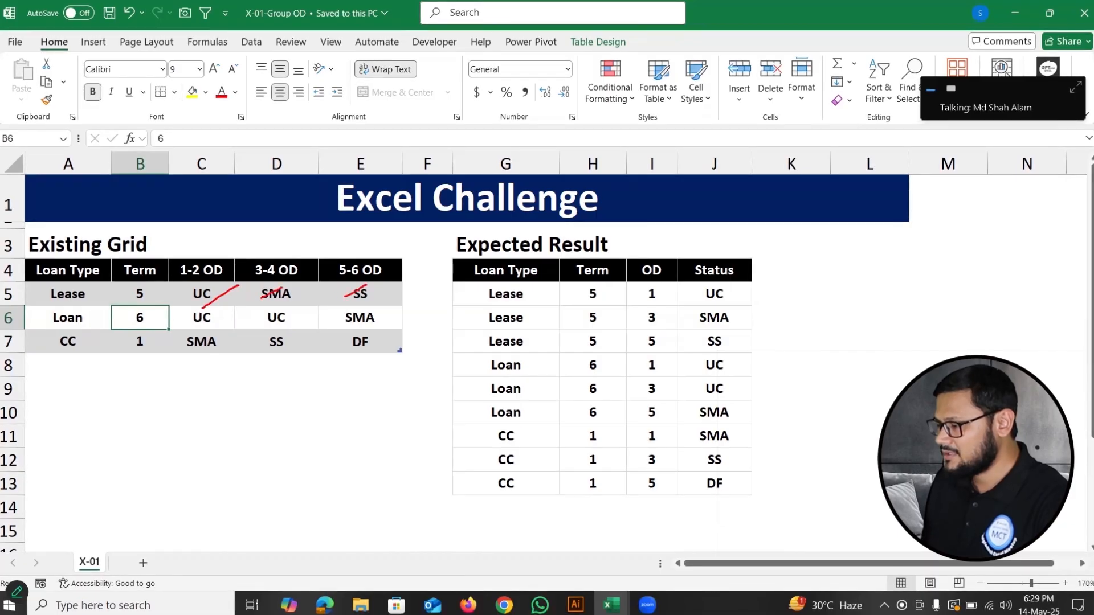
pyautogui.moveTo(687, 302); pyautogui.dragTo(719, 279)
pyautogui.moveTo(707, 329)
pyautogui.mouseDown()
pyautogui.moveTo(722, 305)
pyautogui.moveTo(753, 299)
pyautogui.mouseUp()
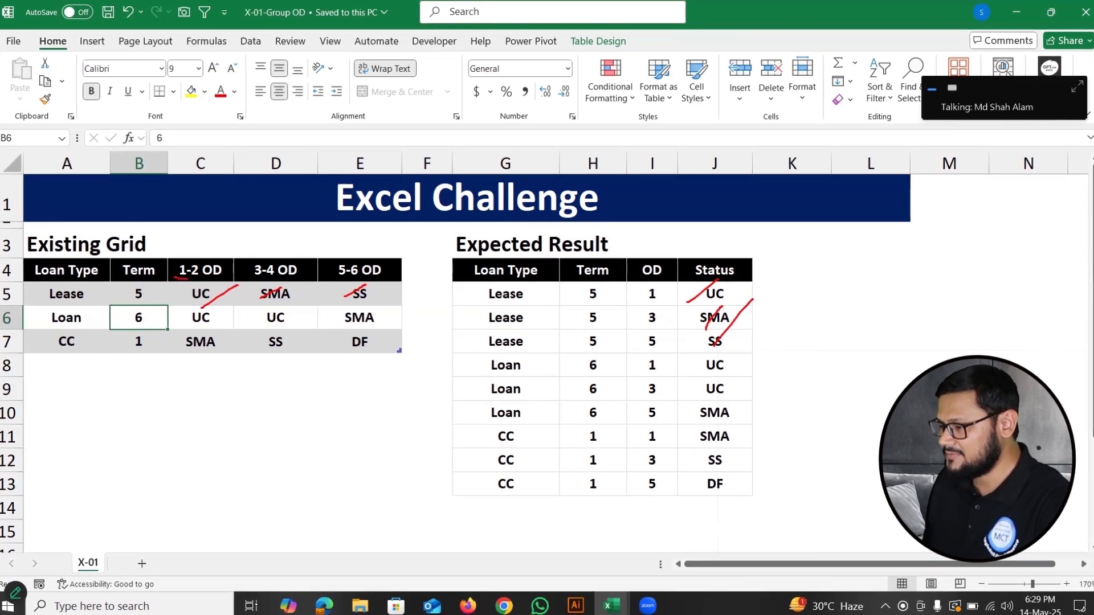
# - Mark the 1-2 OD and 3-4 OD headers and the matching Expected Result values, then clear the markings
pyautogui.moveTo(196, 275)
pyautogui.mouseDown()
pyautogui.moveTo(225, 255)
pyautogui.moveTo(302, 243)
pyautogui.mouseUp()
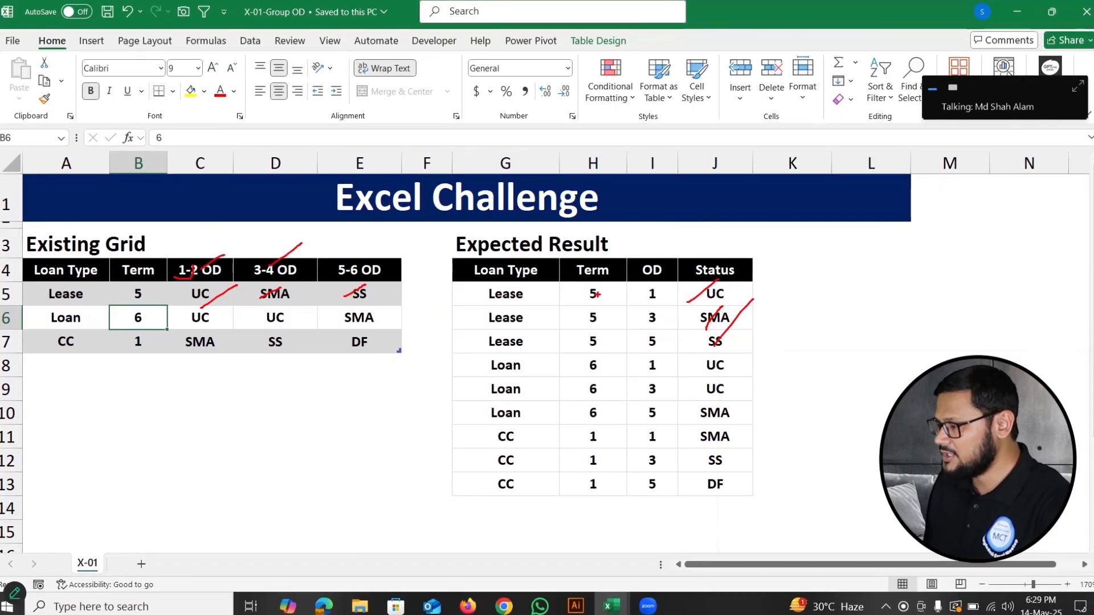
pyautogui.moveTo(643, 298); pyautogui.dragTo(672, 274)
pyautogui.moveTo(639, 334)
pyautogui.mouseDown()
pyautogui.moveTo(661, 308)
pyautogui.moveTo(661, 331)
pyautogui.mouseUp()
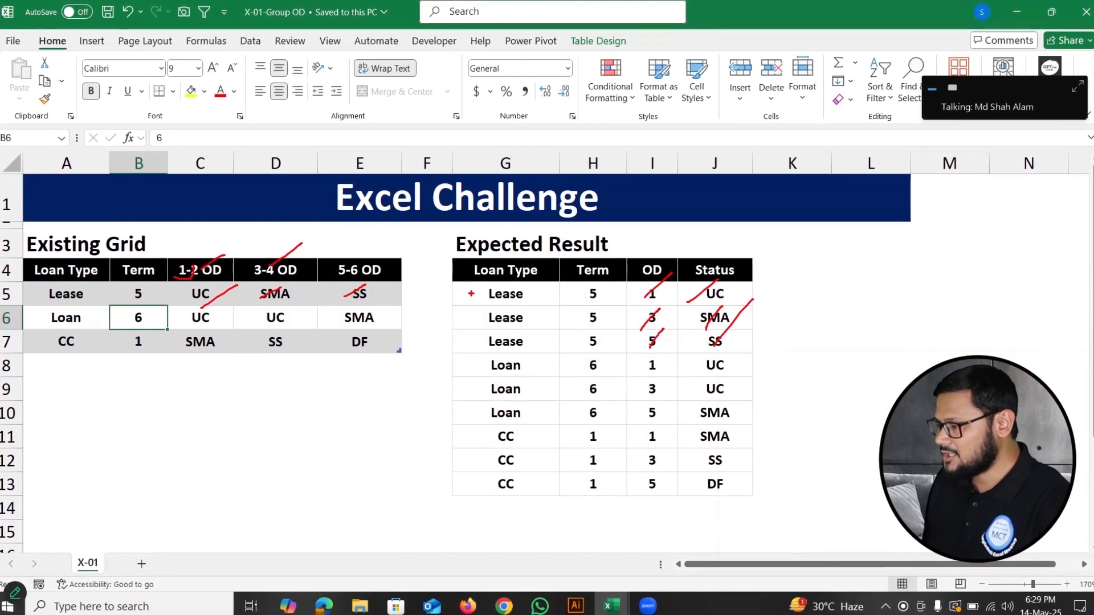
pyautogui.moveTo(511, 269); pyautogui.dragTo(603, 236)
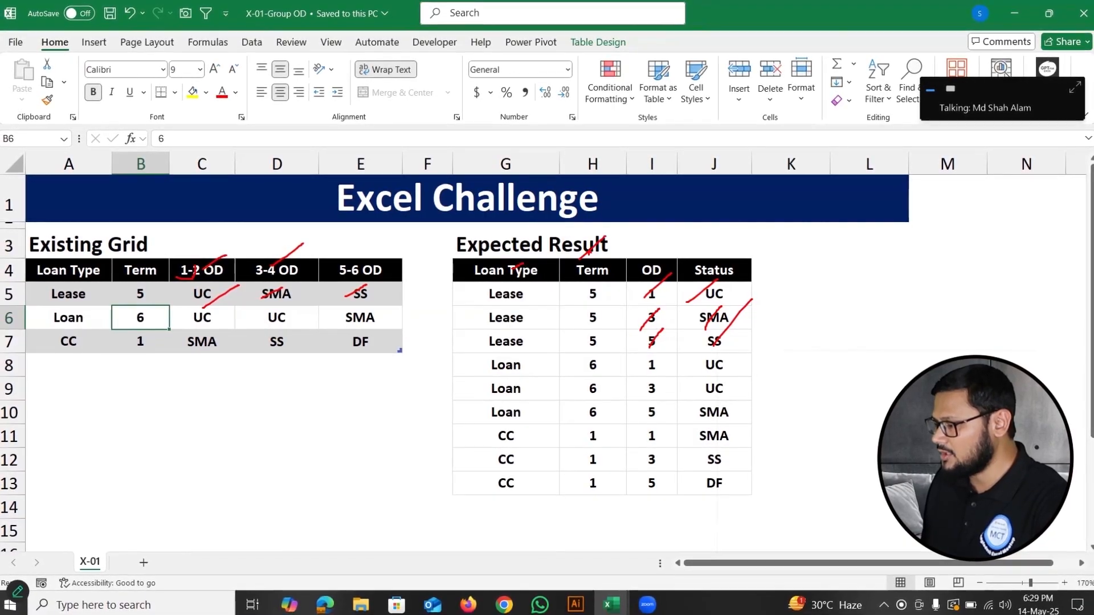
pyautogui.moveTo(535, 293); pyautogui.dragTo(537, 340)
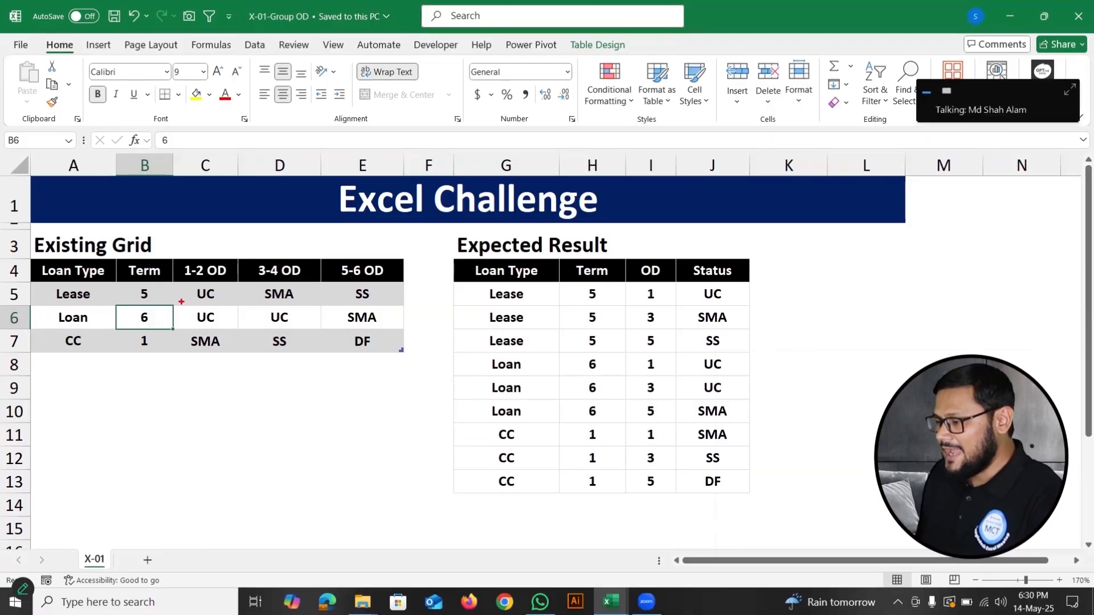
pyautogui.moveTo(182, 303)
pyautogui.mouseDown()
pyautogui.moveTo(193, 313)
pyautogui.moveTo(242, 278)
pyautogui.mouseUp()
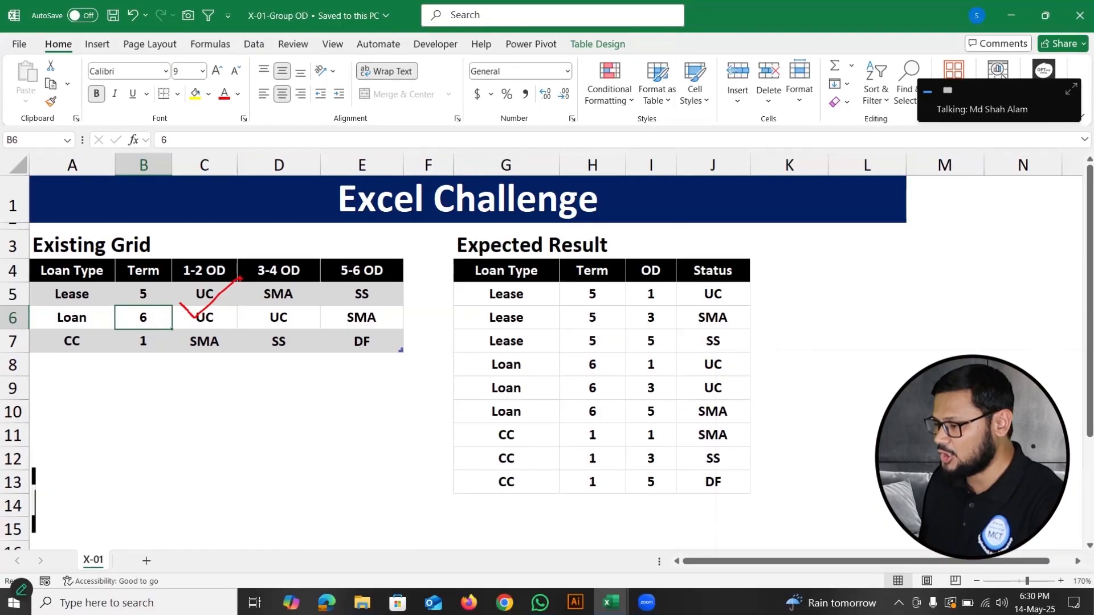
pyautogui.hotkey('ctrl', 't')
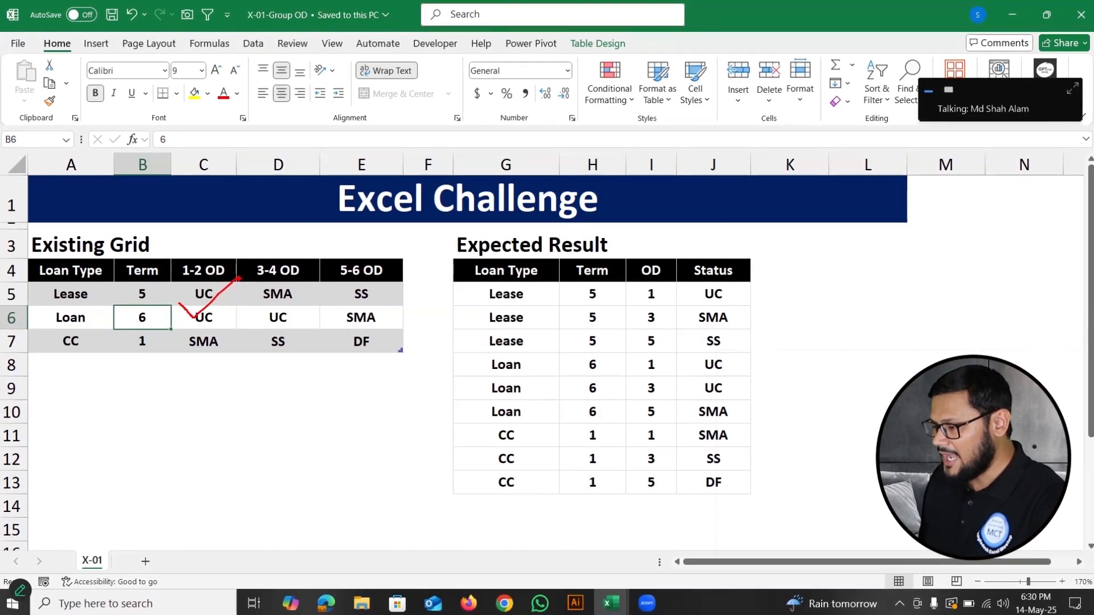
pyautogui.press('Escape')
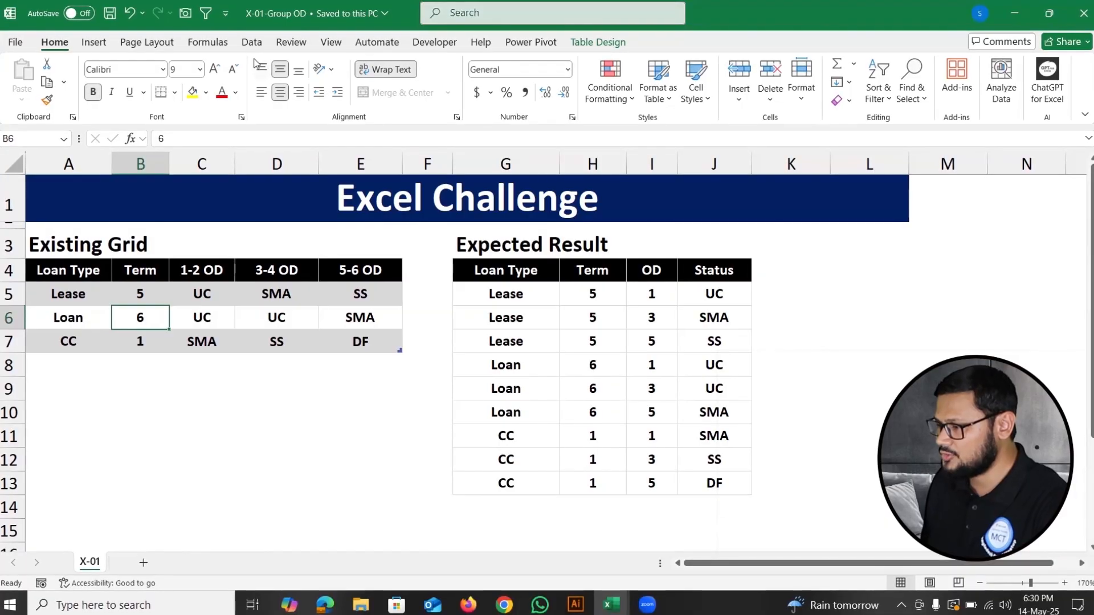
# - Load the loan grid into Power Query as Table1 and select the Loan Type and Term columns
pyautogui.click(251, 42)
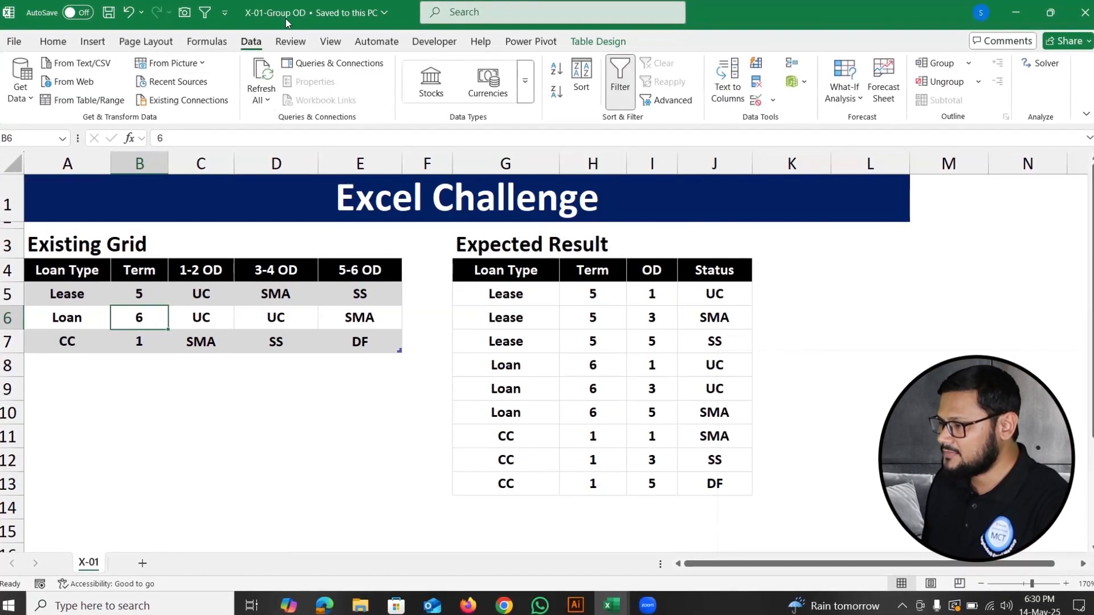
pyautogui.click(83, 103)
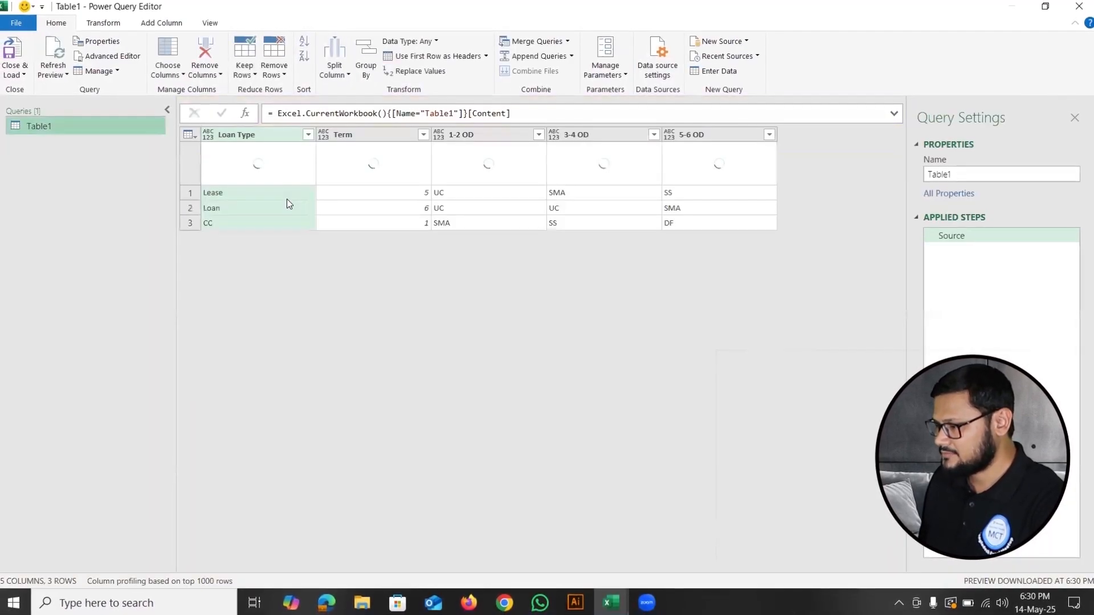
pyautogui.click(479, 135)
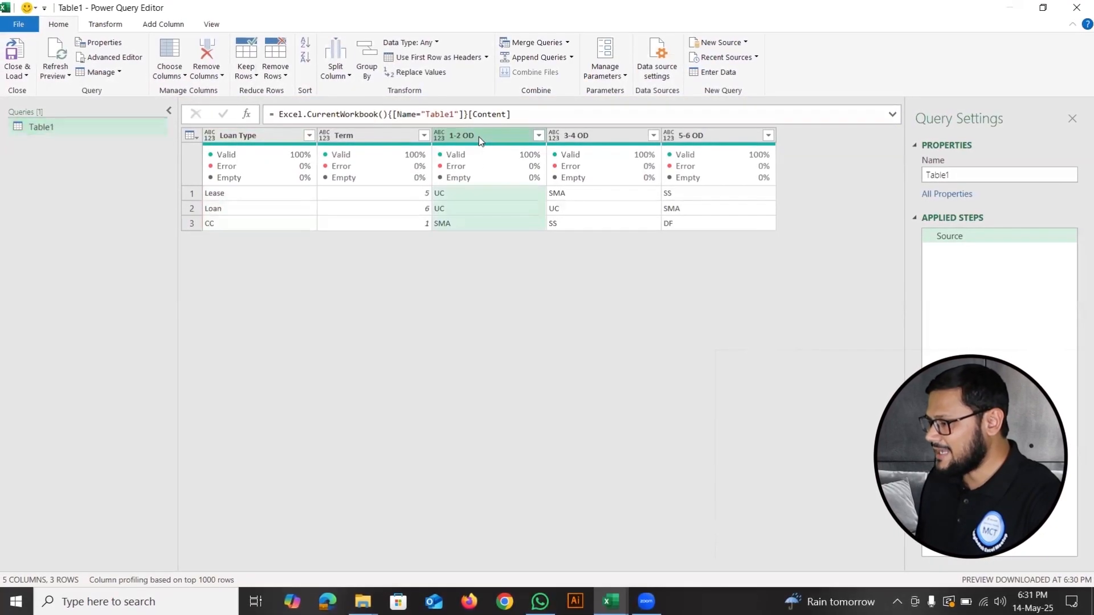
pyautogui.click(575, 134)
pyautogui.click(690, 136)
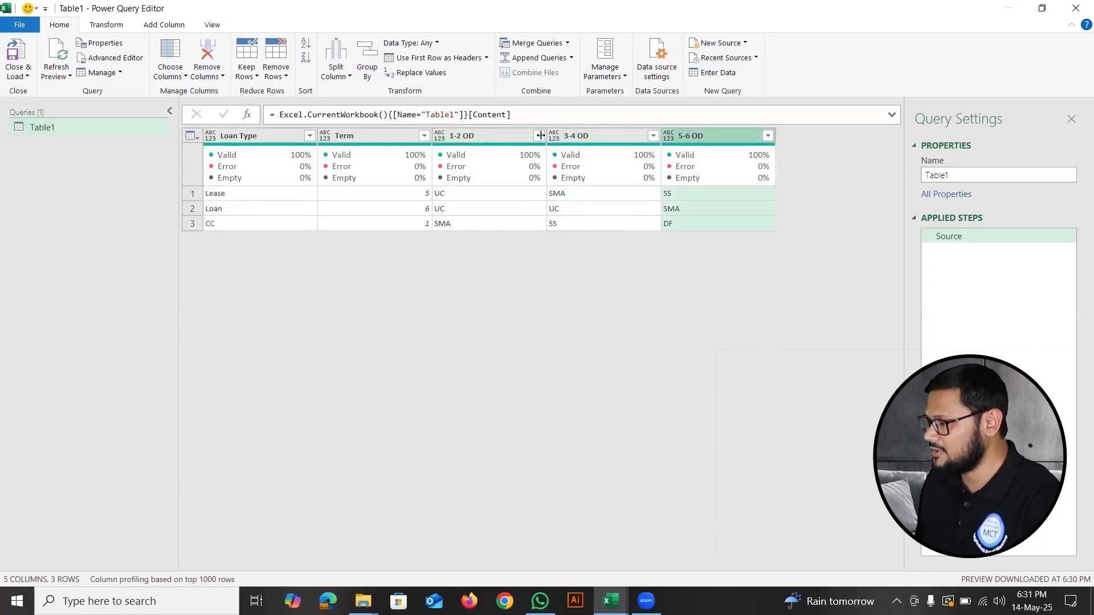
pyautogui.click(502, 134)
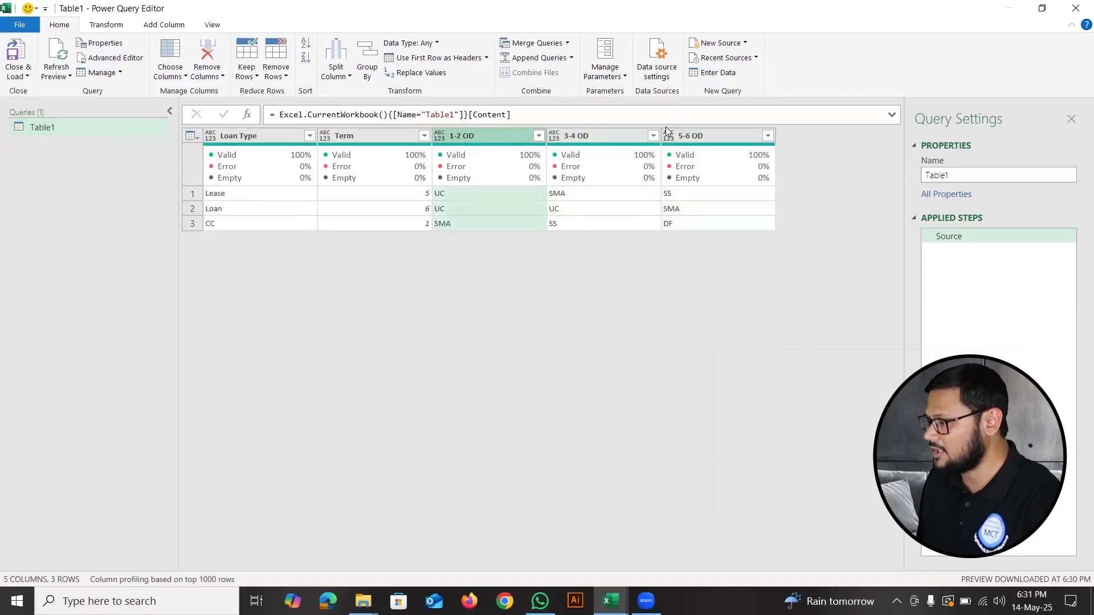
pyautogui.keyDown('shift'); pyautogui.click(694, 133); pyautogui.keyUp('shift')
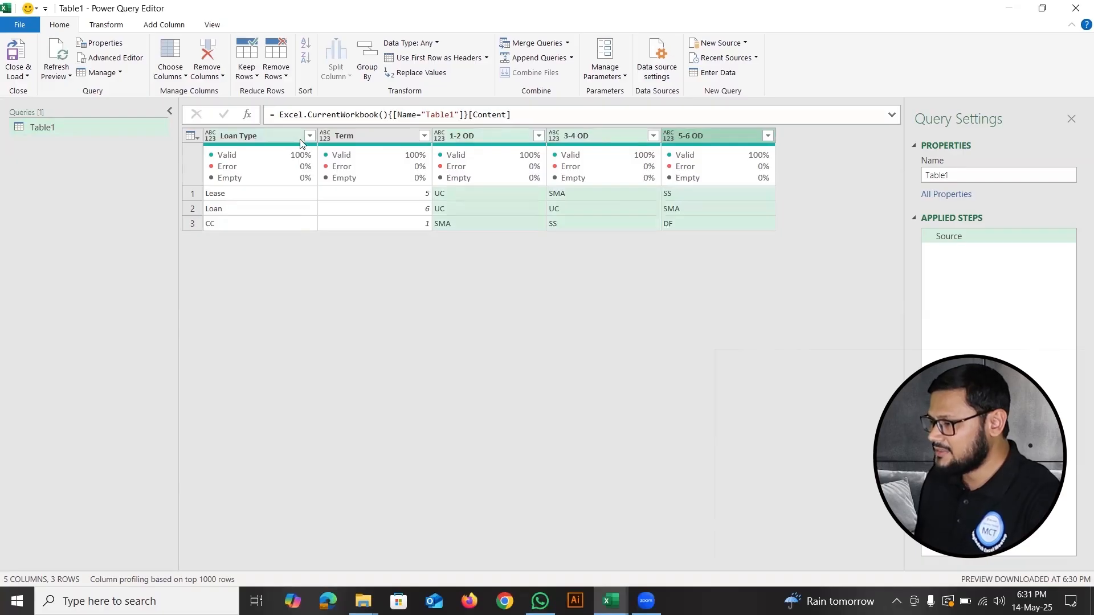
pyautogui.click(272, 134)
pyautogui.keyDown('shift'); pyautogui.click(373, 135); pyautogui.keyUp('shift')
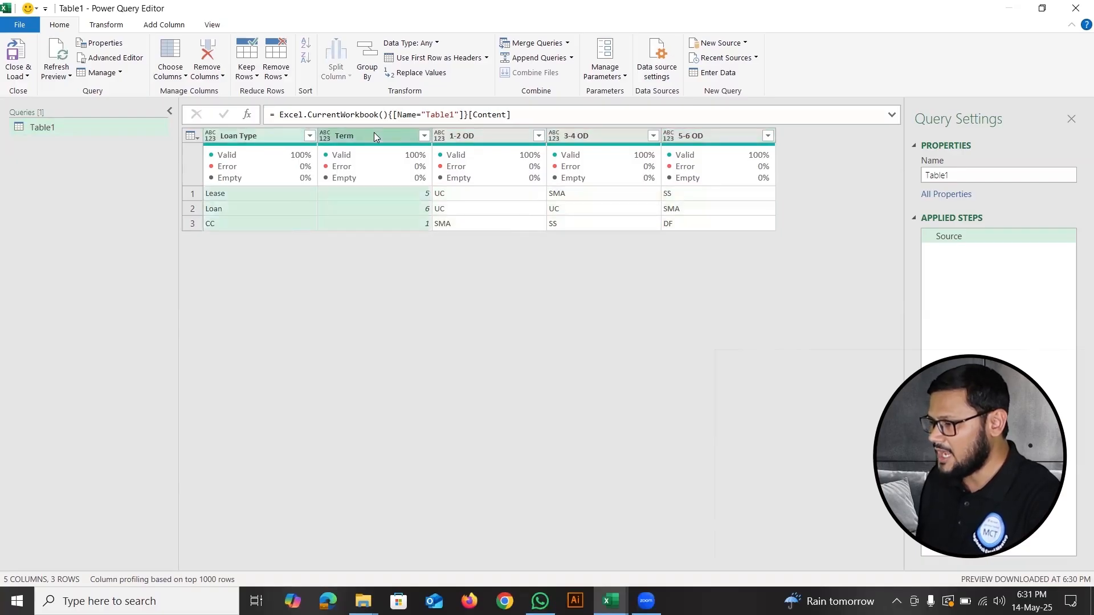
pyautogui.click(114, 27)
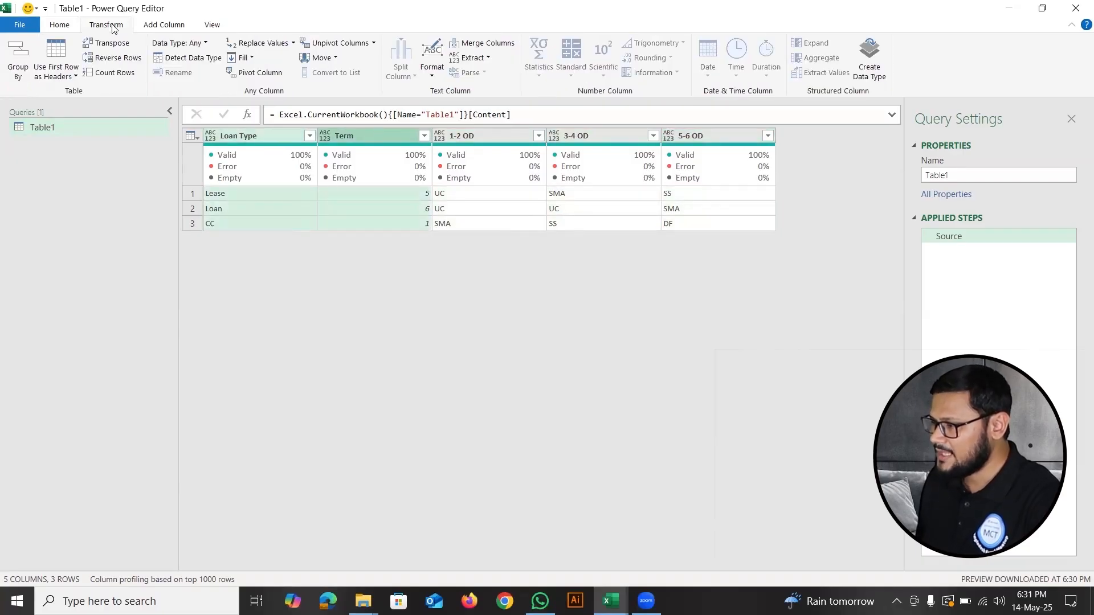
# - Unpivot every column except Loan Type and Term, checking the UC and SS values
pyautogui.click(373, 46)
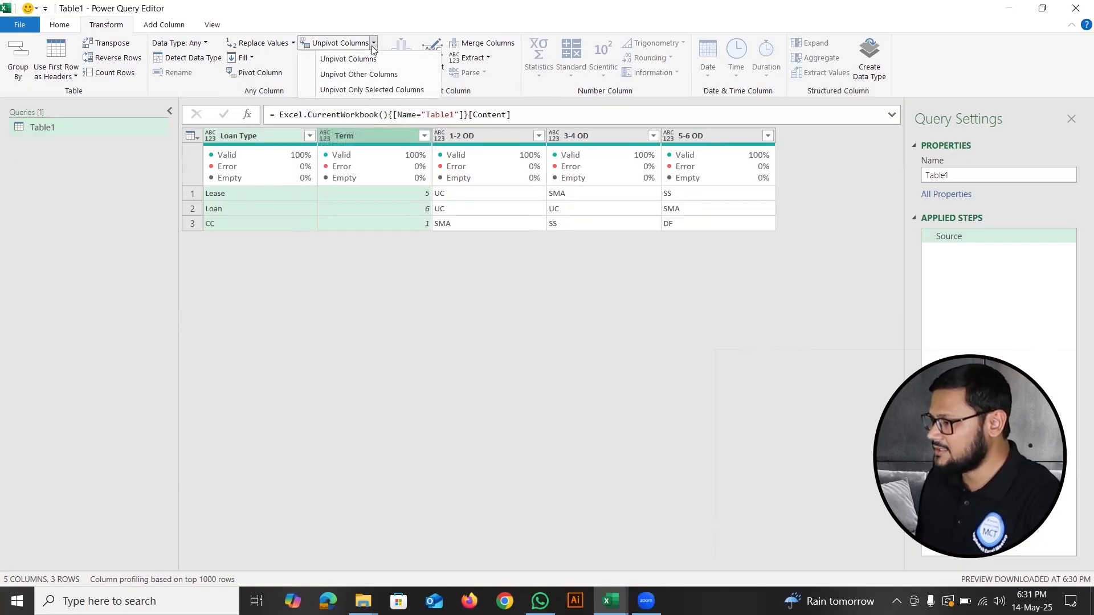
pyautogui.click(351, 76)
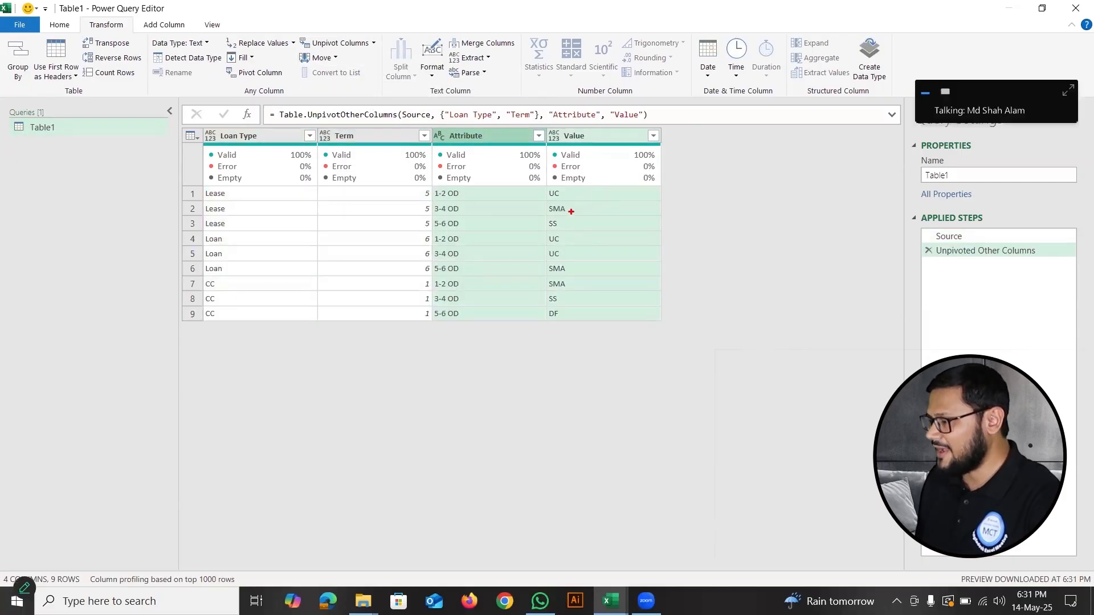
pyautogui.moveTo(572, 197); pyautogui.dragTo(581, 187)
pyautogui.moveTo(580, 225); pyautogui.dragTo(596, 211)
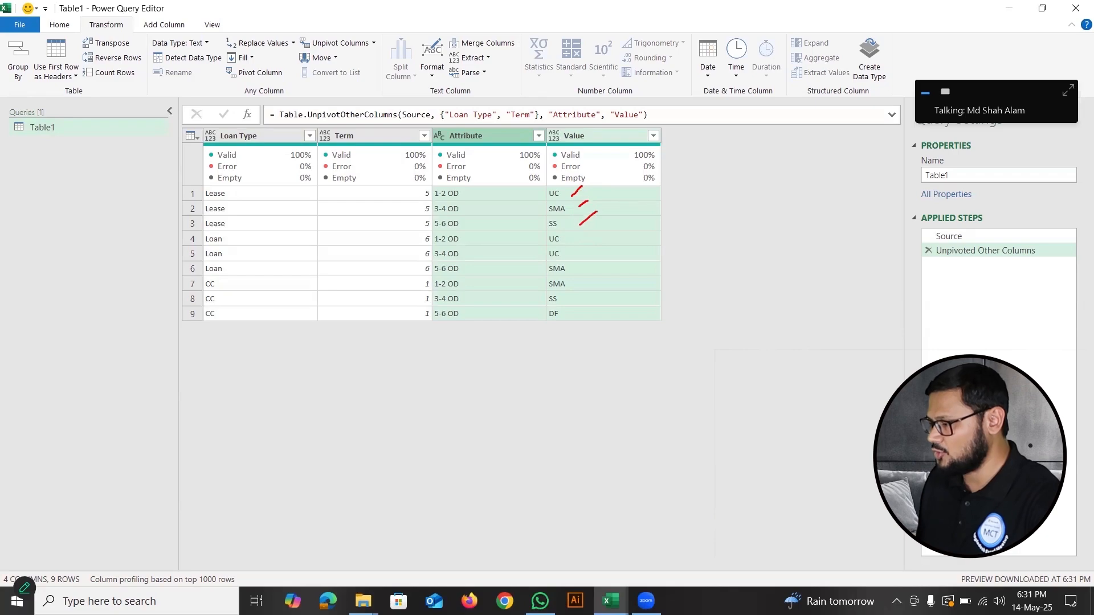
# - Rename the unpivoted Value column to Status in the formula and inspect the Attribute column
pyautogui.click(588, 134)
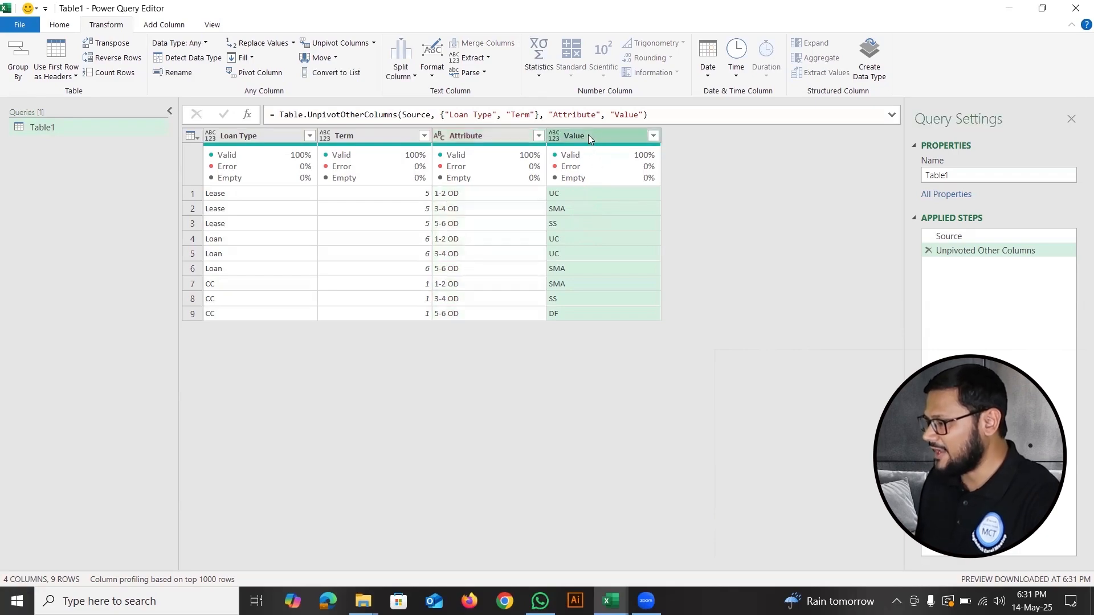
pyautogui.click(637, 114)
pyautogui.press('BackSpace')
pyautogui.press('BackSpace')
pyautogui.press('BackSpace')
pyautogui.press('BackSpace')
pyautogui.press('BackSpace')
pyautogui.write('Status')
pyautogui.press('Return')
pyautogui.click(488, 137)
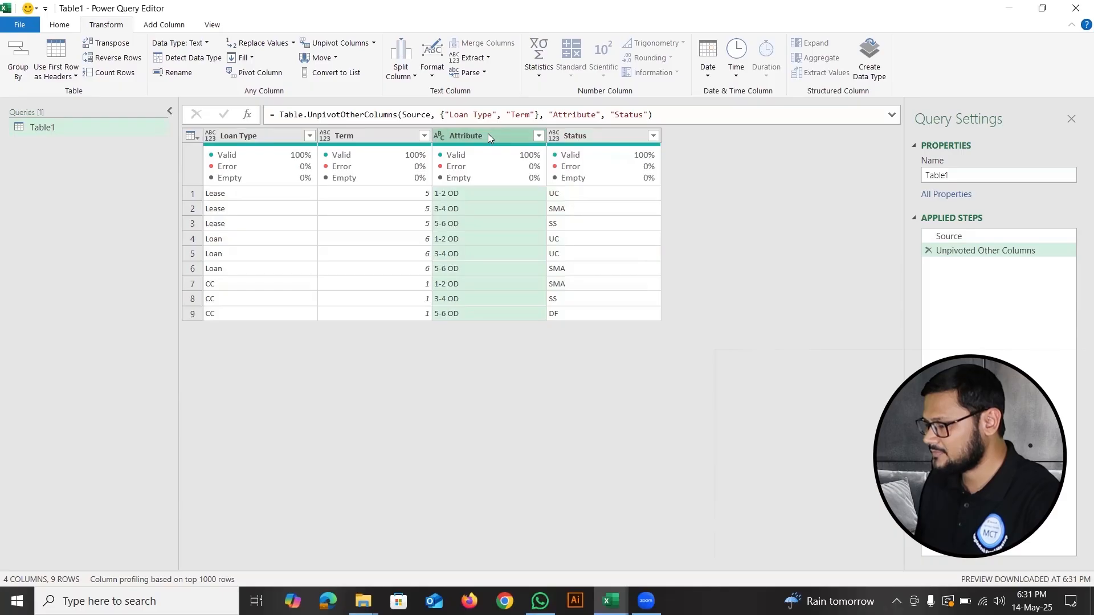
pyautogui.moveTo(494, 149)
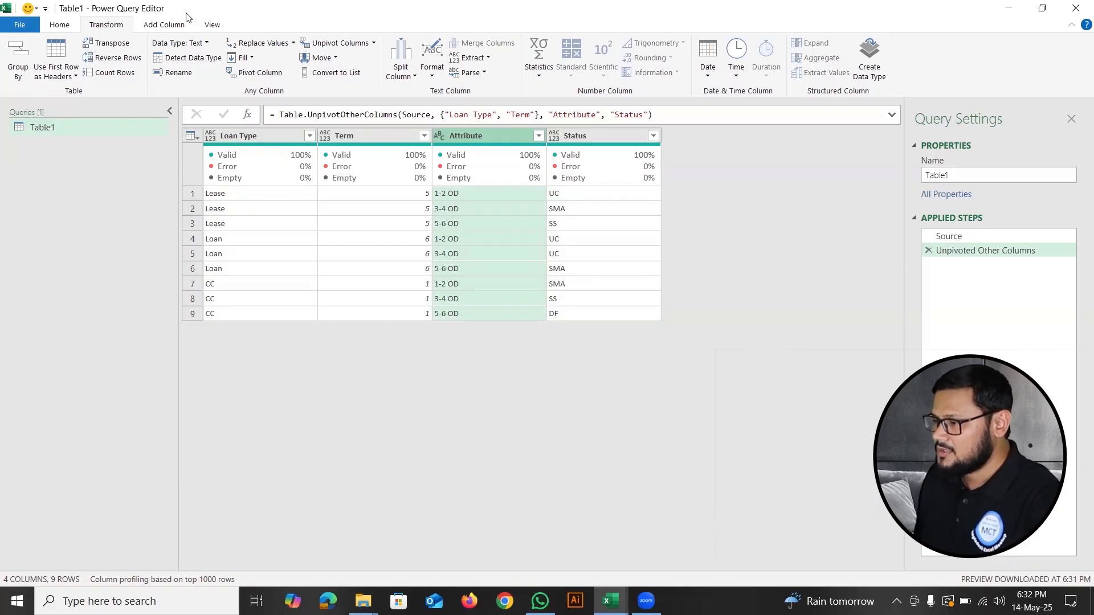
pyautogui.click(164, 25)
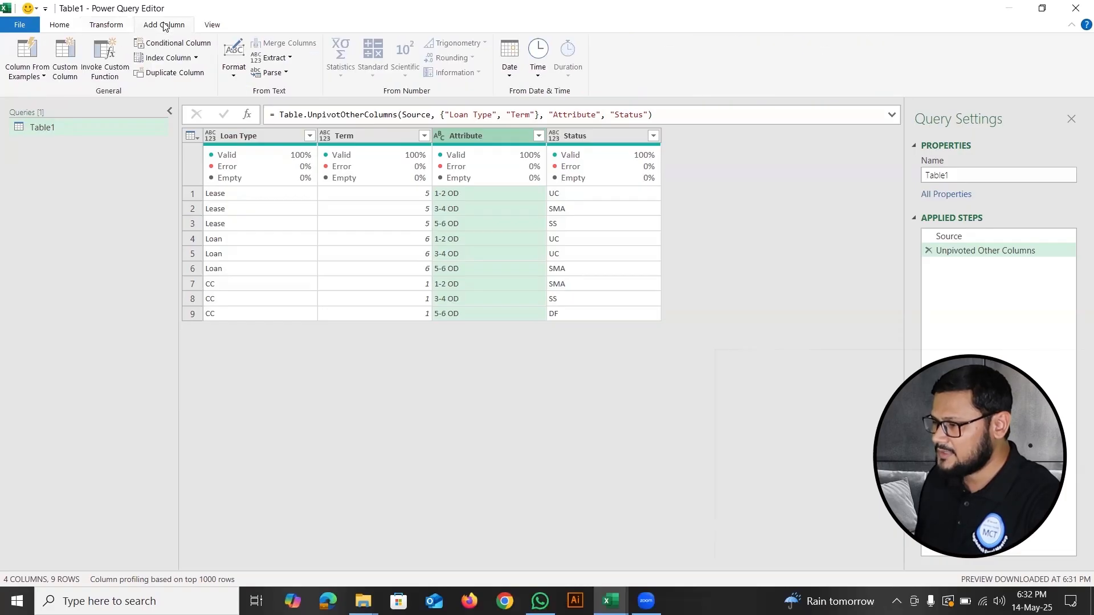
# - Add a custom column =Text.BeforeDelimiter([Attribute],"-") giving 1, 3 or 5
pyautogui.click(65, 73)
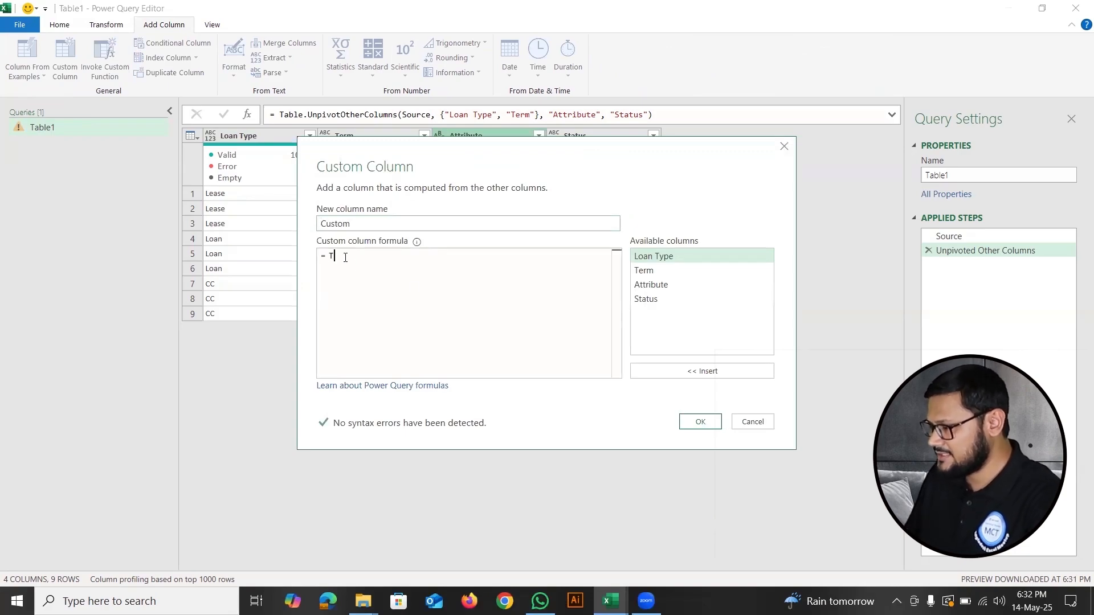
pyautogui.write('ext.Bef')
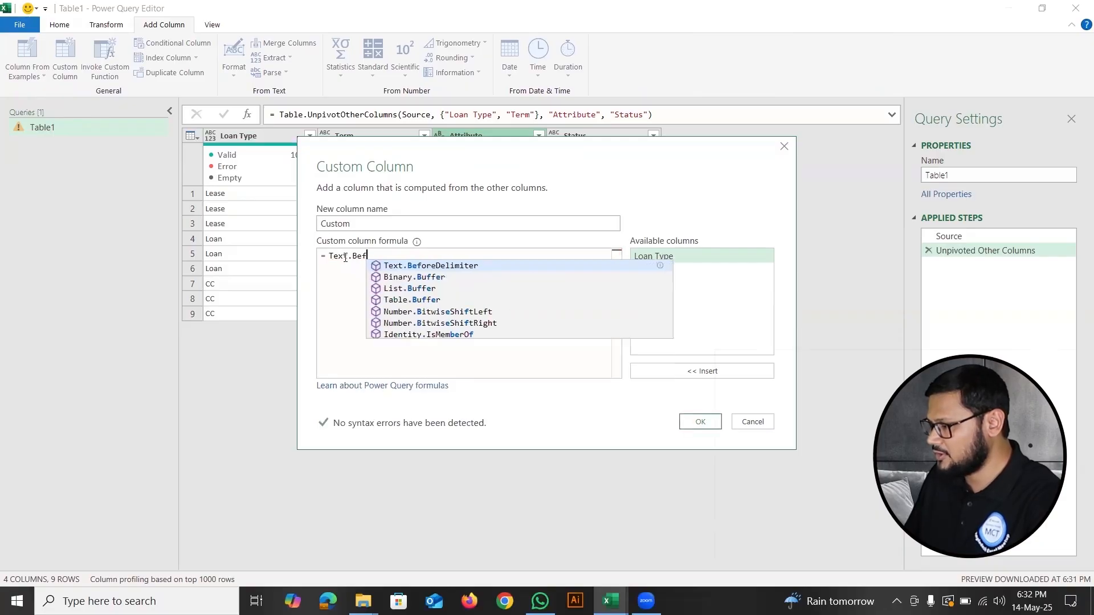
pyautogui.write('ore')
pyautogui.press('Tab')
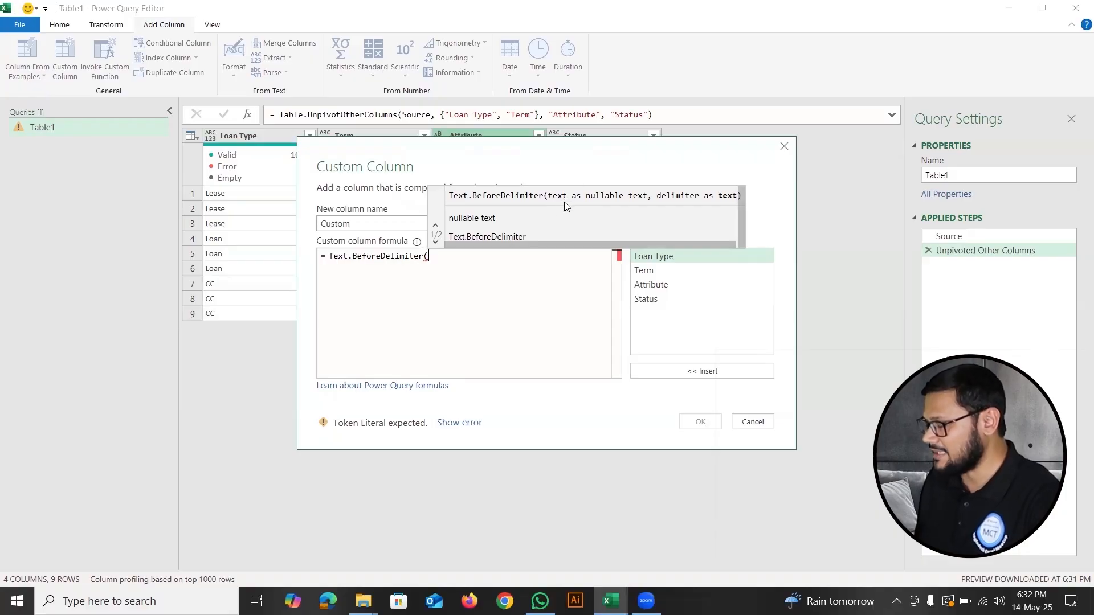
pyautogui.doubleClick(652, 285)
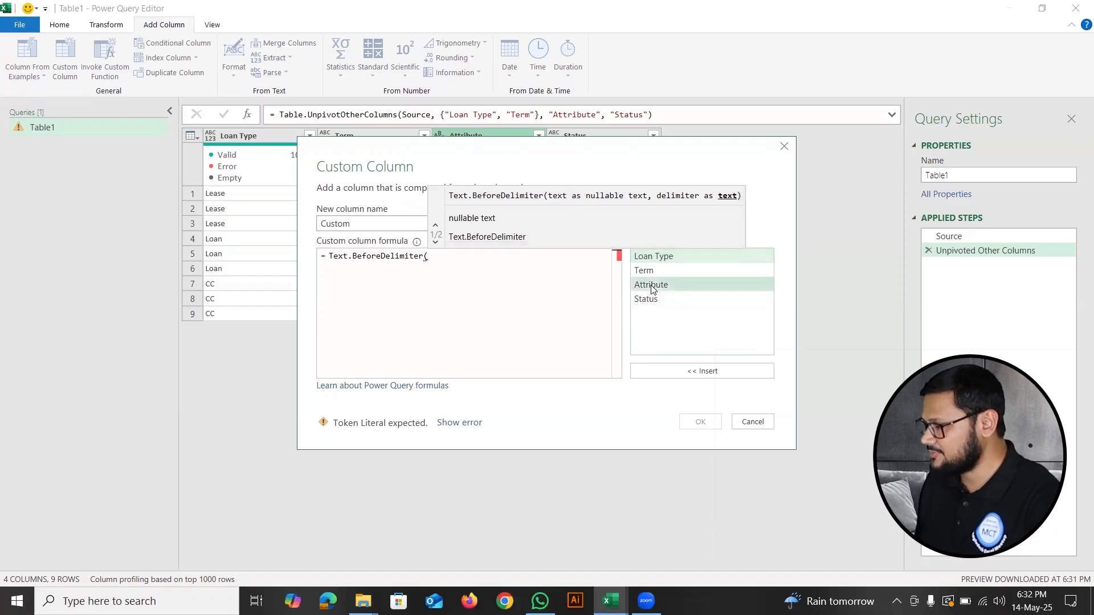
pyautogui.write(',')
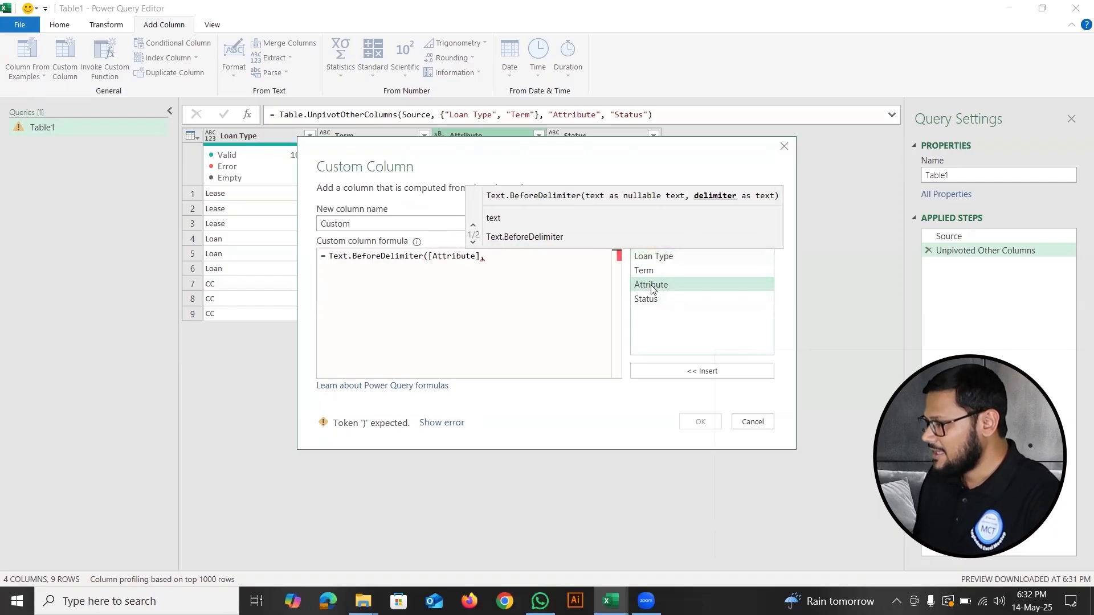
pyautogui.write('"-"')
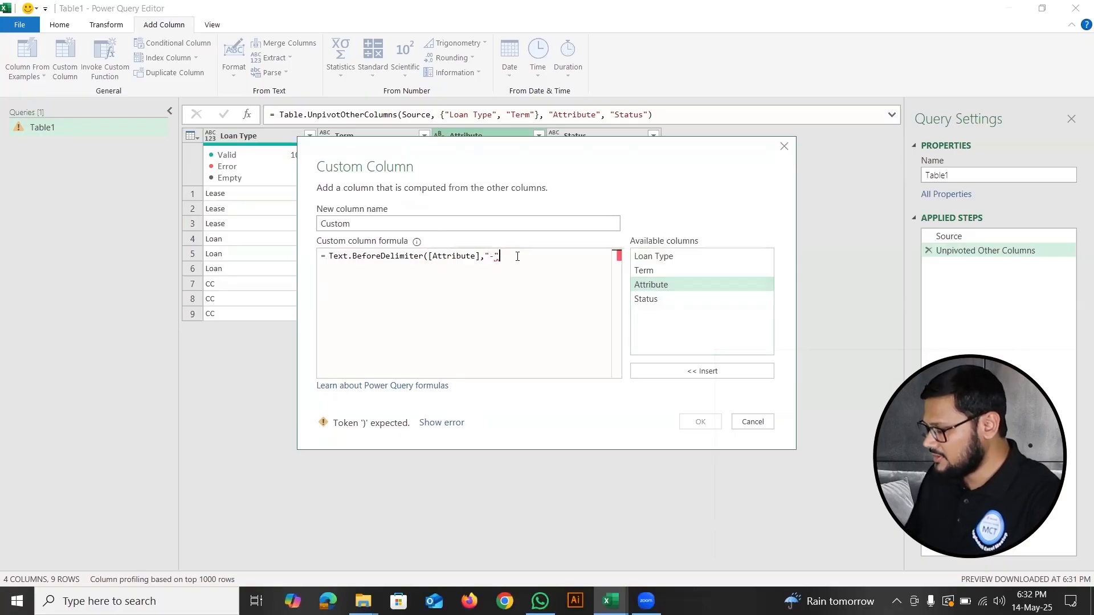
pyautogui.write(')')
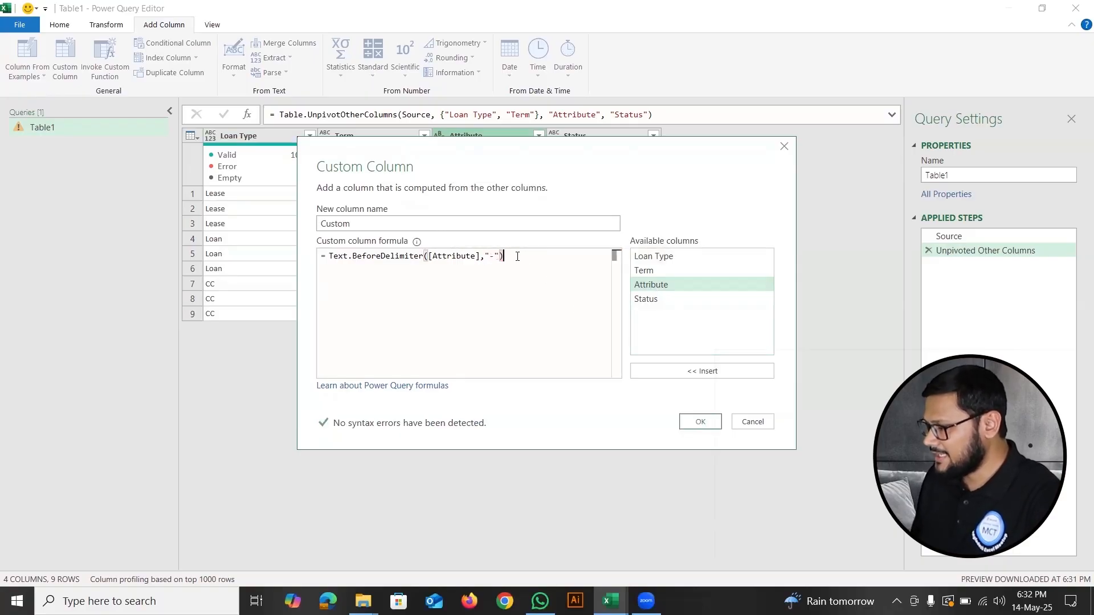
pyautogui.click(700, 421)
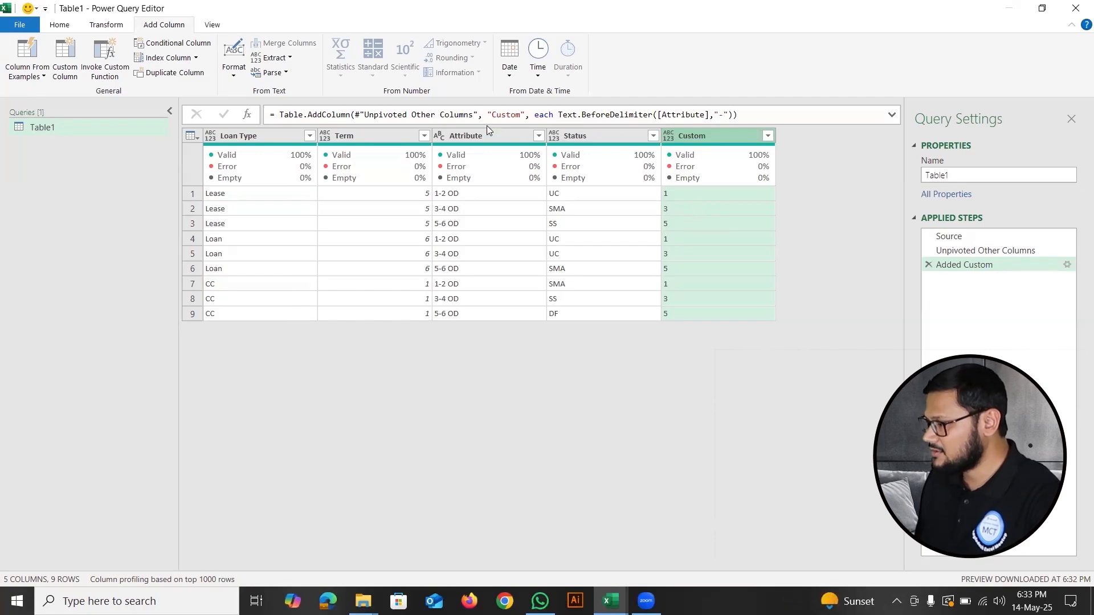
# - Rename the Custom column to Od by editing the step formula
pyautogui.click(521, 115)
pyautogui.press('BackSpace')
pyautogui.press('BackSpace')
pyautogui.press('BackSpace')
pyautogui.press('BackSpace')
pyautogui.press('BackSpace')
pyautogui.press('BackSpace')
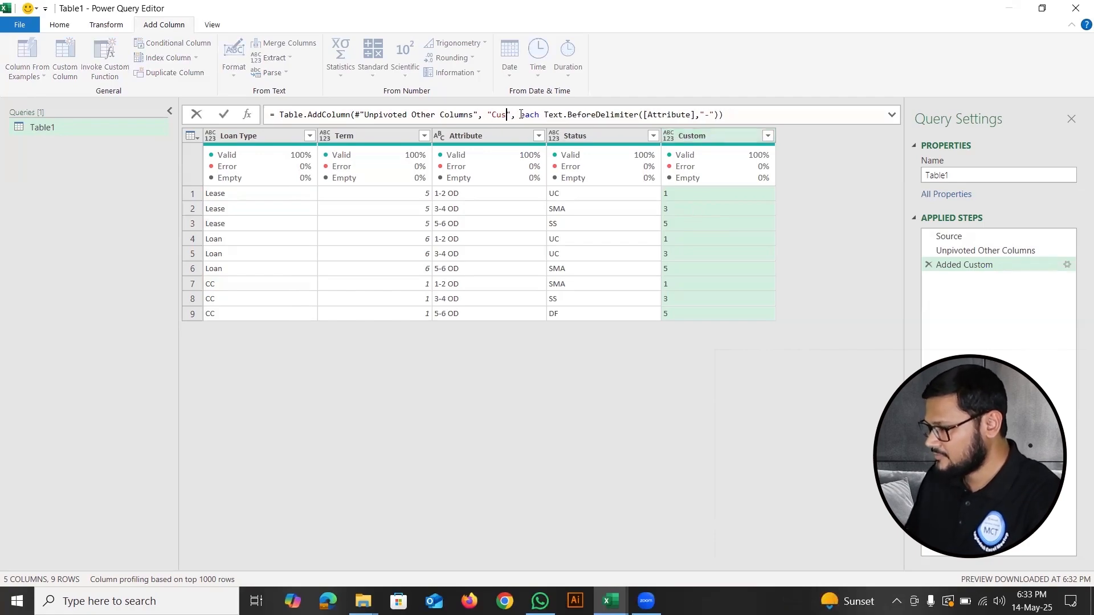
pyautogui.write('Od')
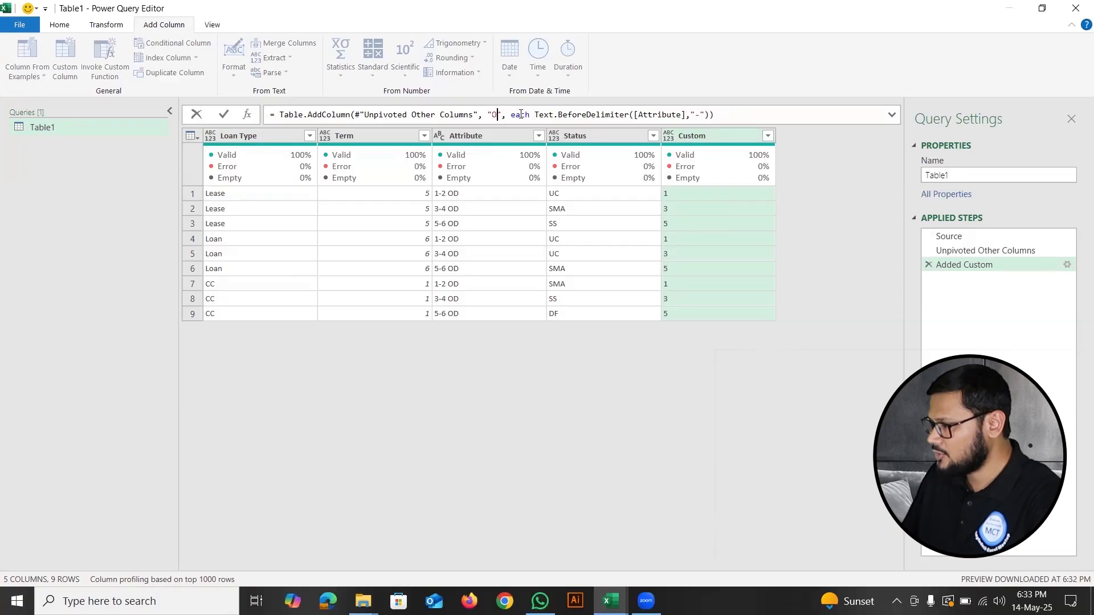
pyautogui.click(223, 116)
# - Remove the Attribute column and move Od in front of Status
pyautogui.click(468, 135)
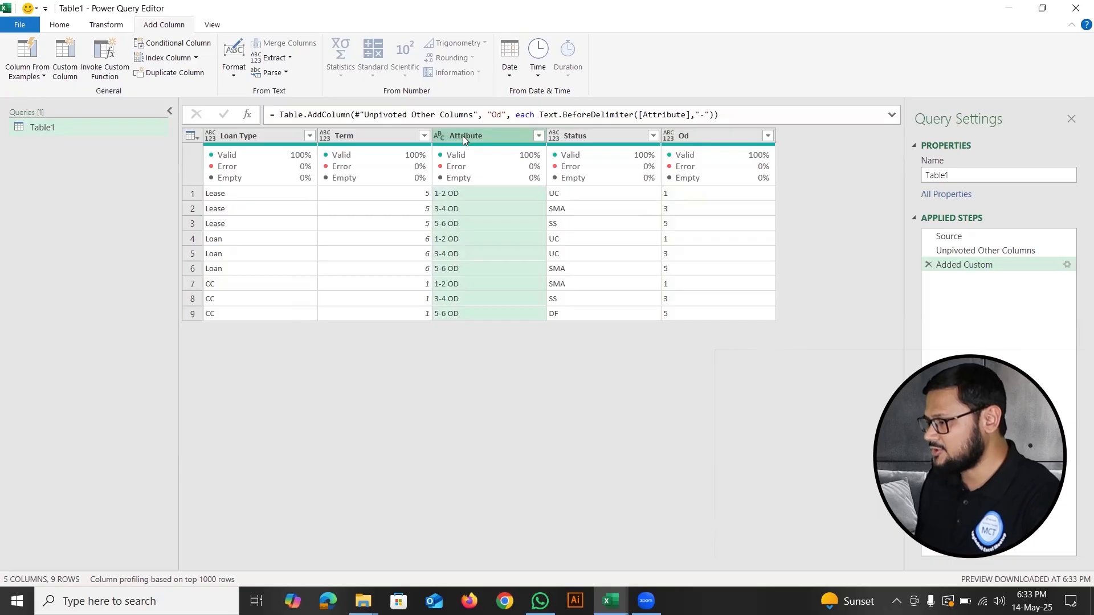
pyautogui.rightClick(463, 135)
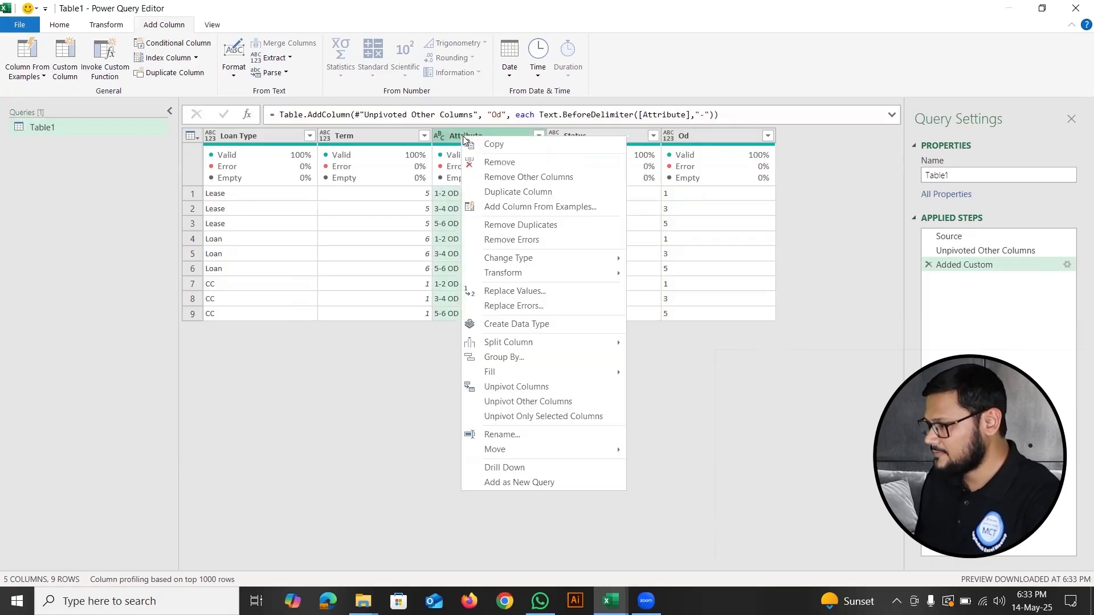
pyautogui.click(496, 164)
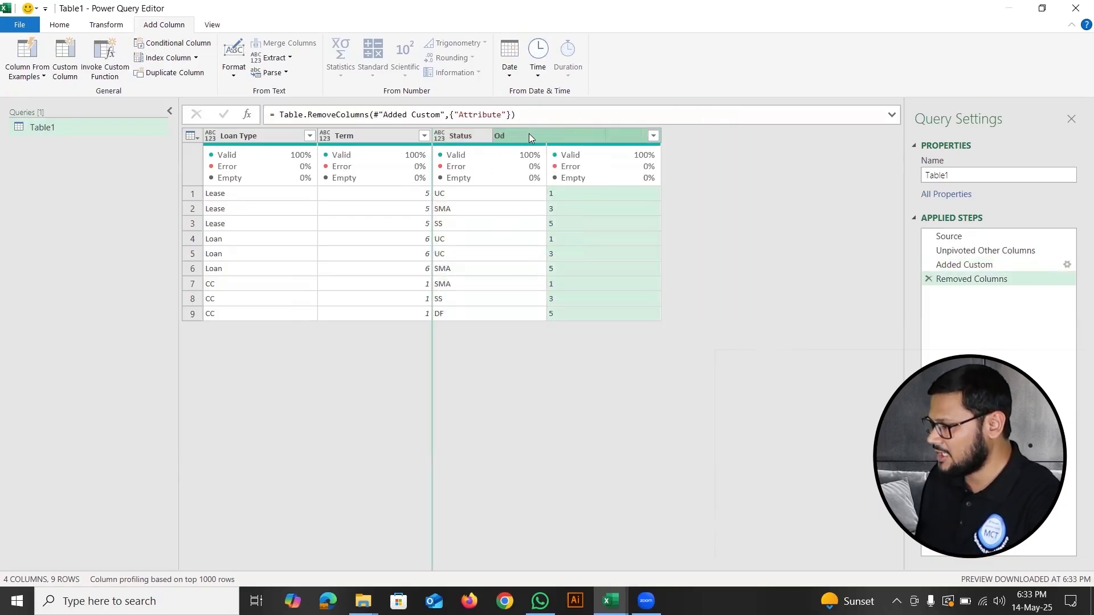
pyautogui.moveTo(511, 135); pyautogui.dragTo(510, 134)
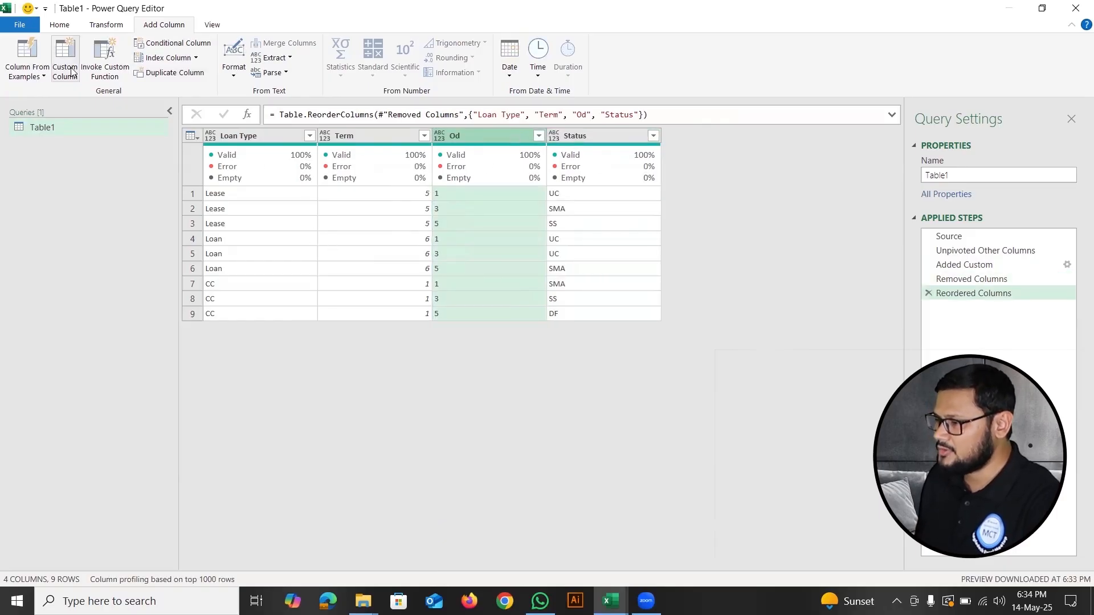
pyautogui.click(25, 27)
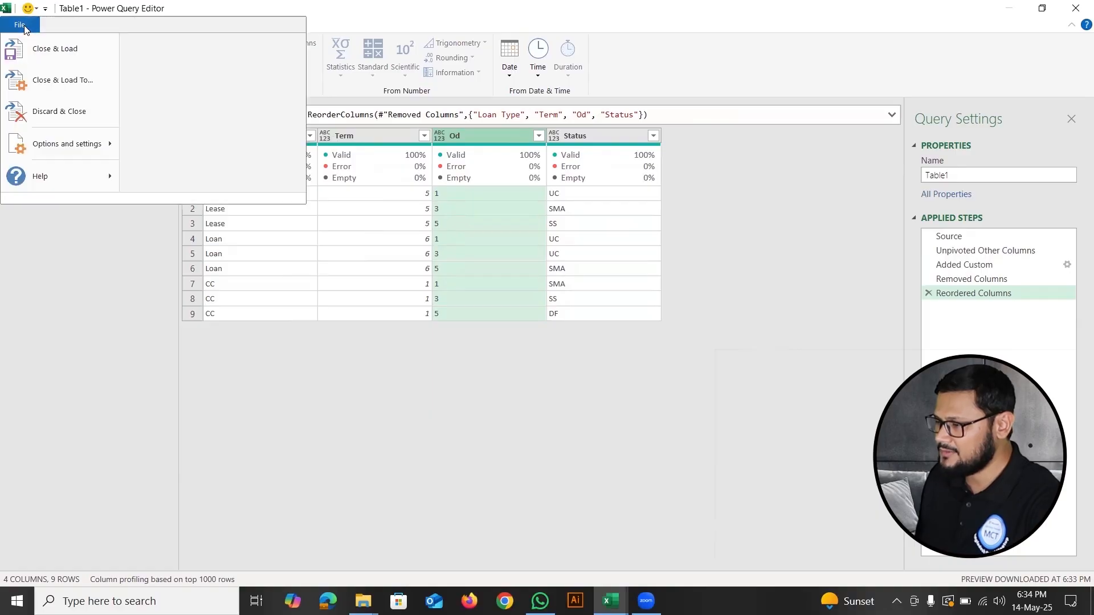
# - Close & Load the query as a table at cell A9 of the existing worksheet
pyautogui.click(52, 86)
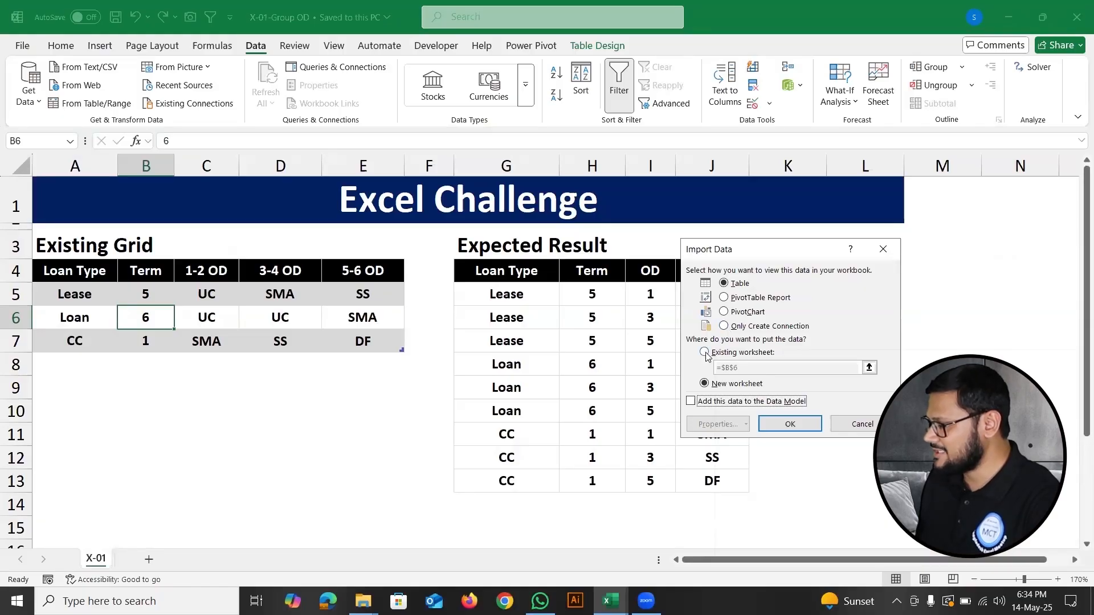
pyautogui.click(704, 353)
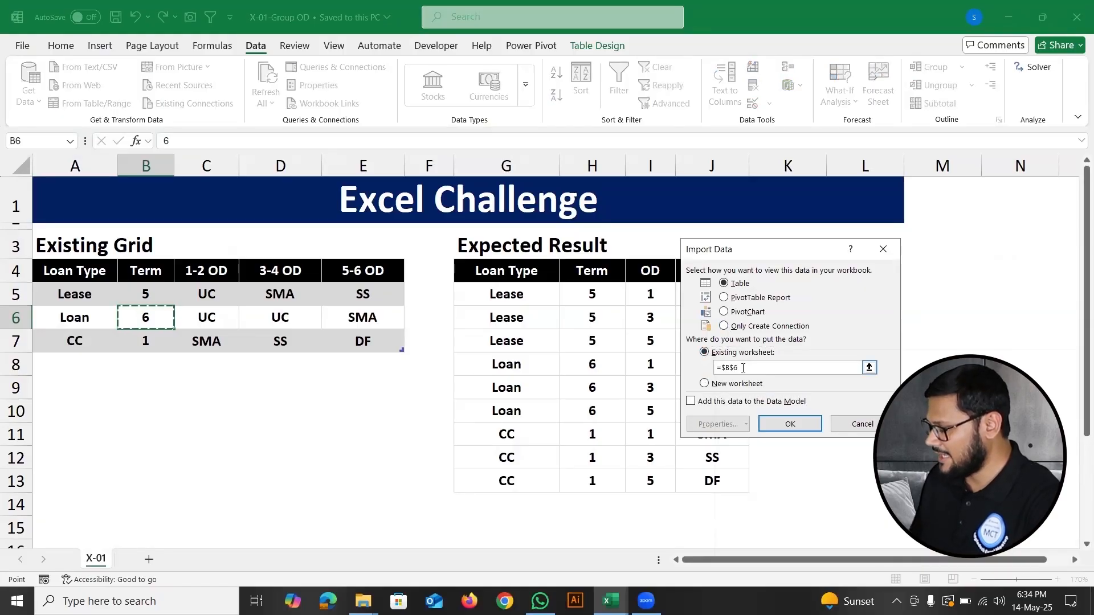
pyautogui.press('BackSpace')
pyautogui.press('BackSpace')
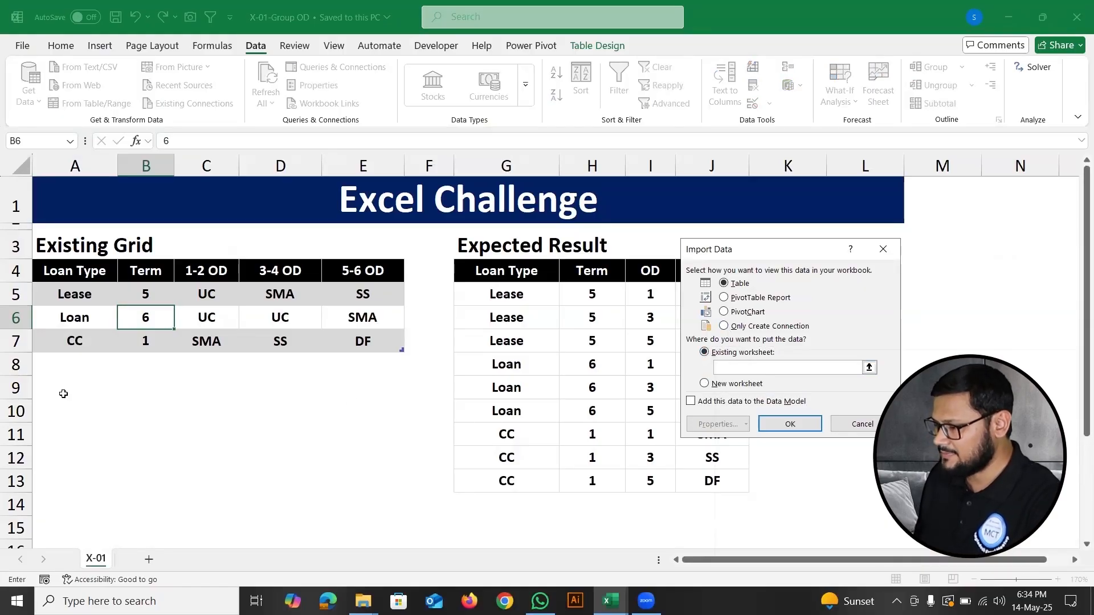
pyautogui.click(54, 393)
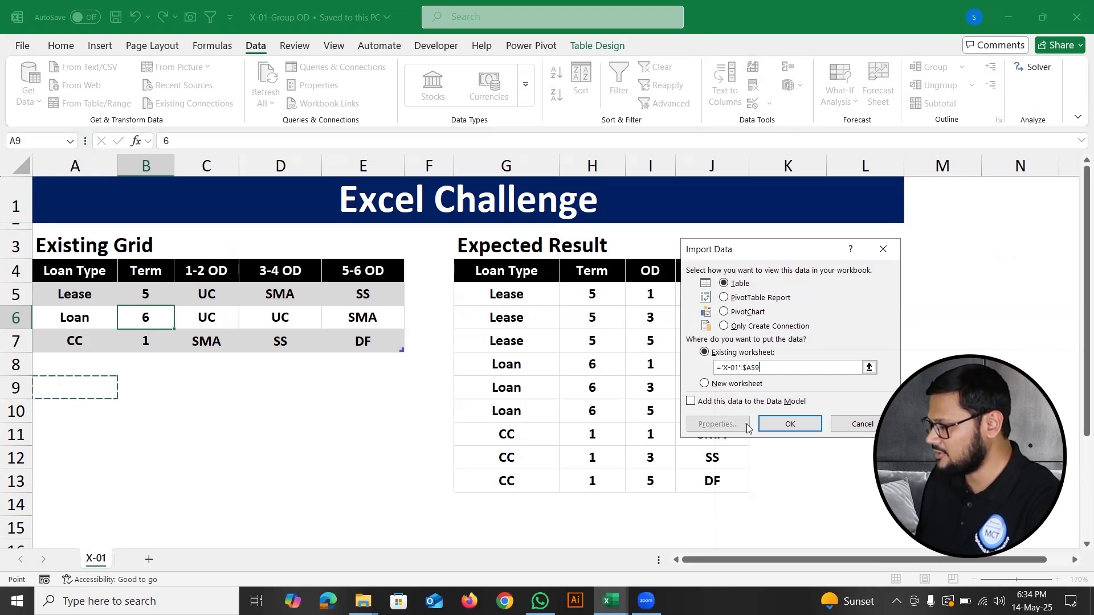
pyautogui.click(789, 424)
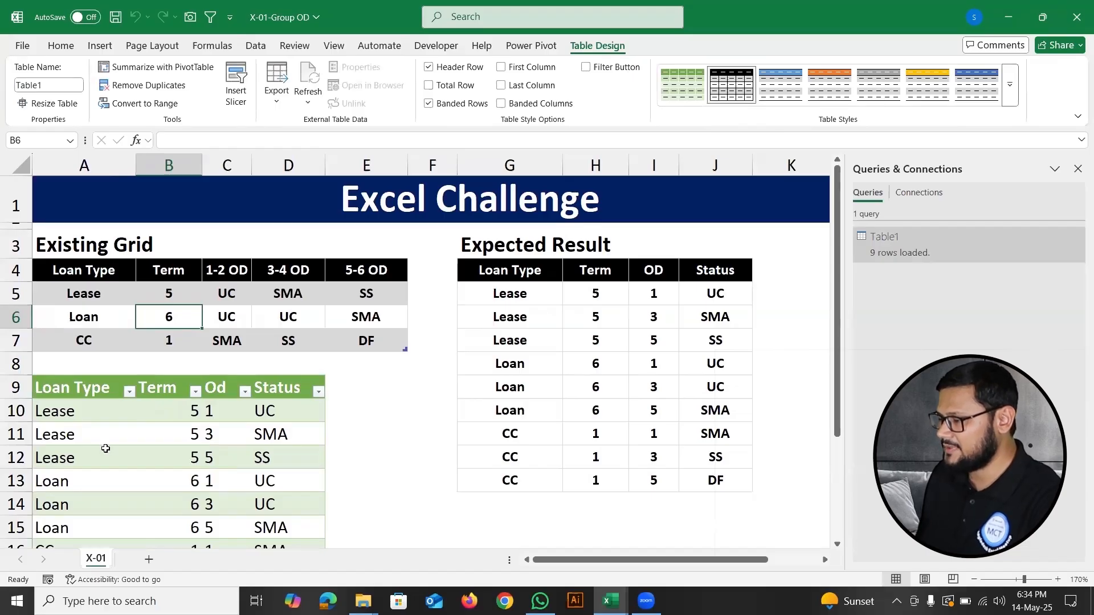
pyautogui.click(133, 426)
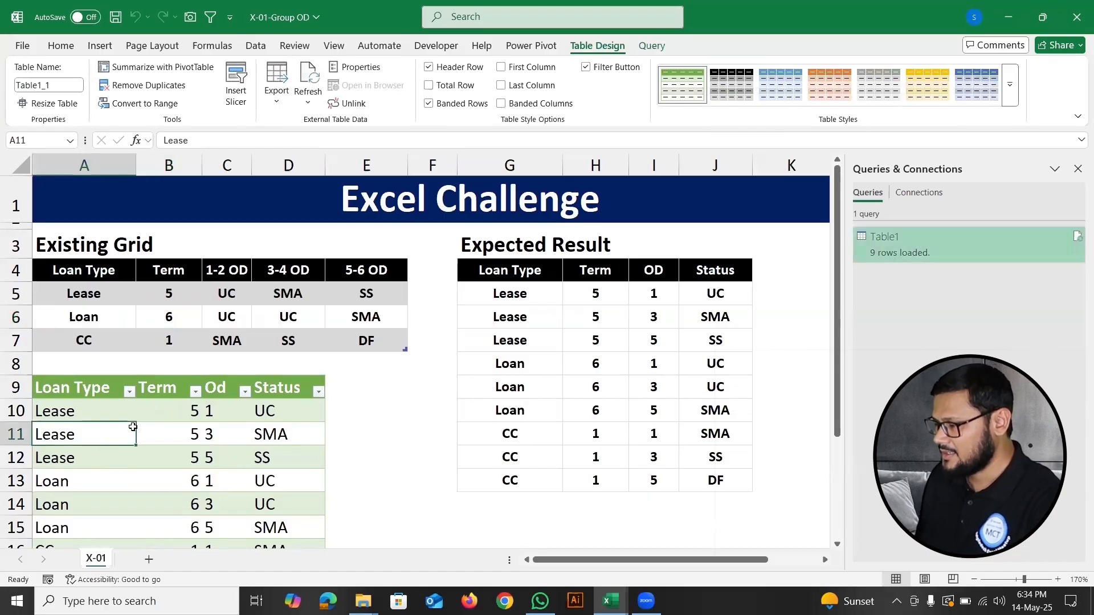